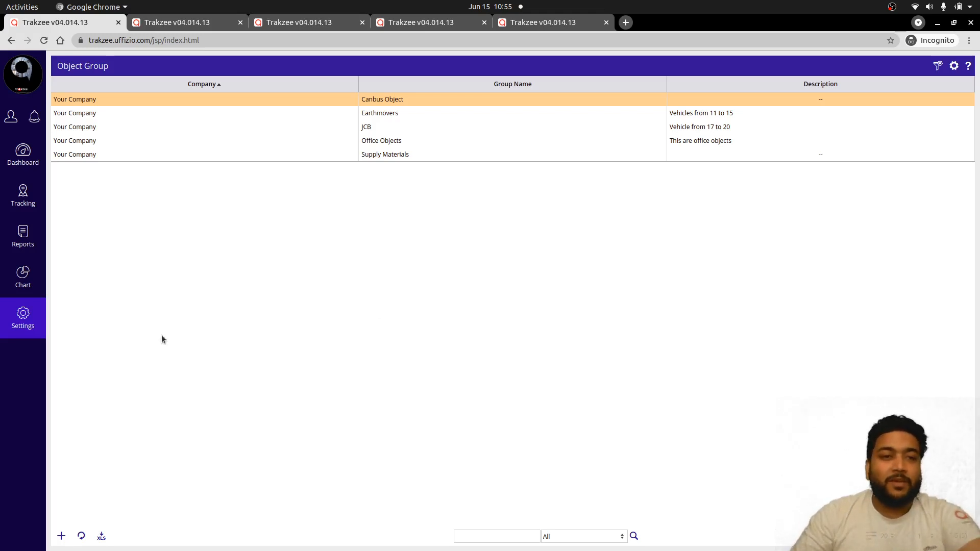
# Open the Object Group list from the Master settings.
pyautogui.click(22, 332)
pyautogui.click(77, 333)
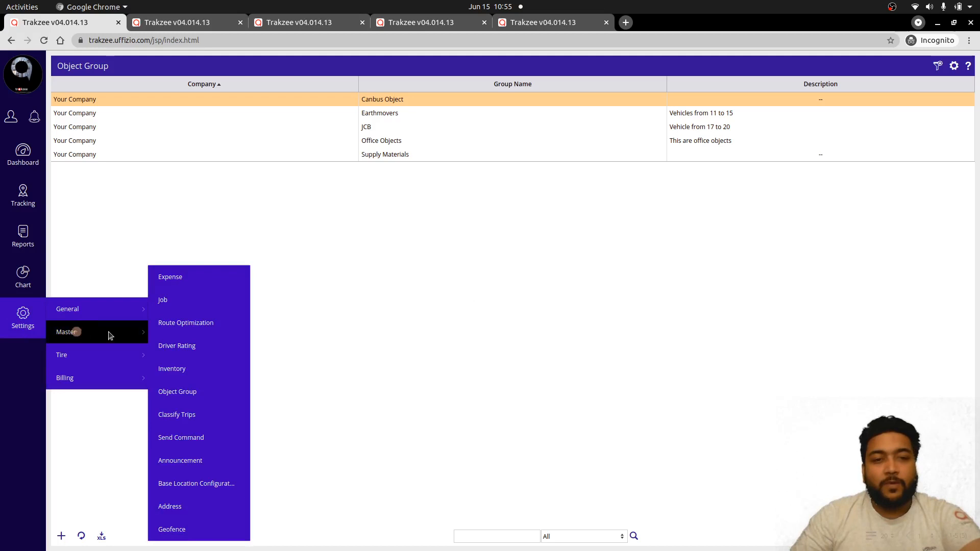
pyautogui.click(192, 392)
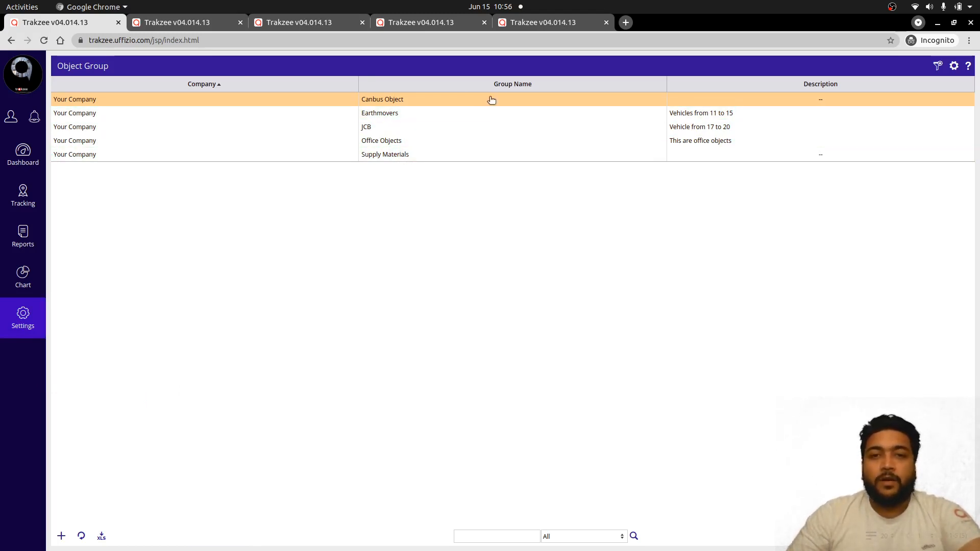
pyautogui.press('ctrl')
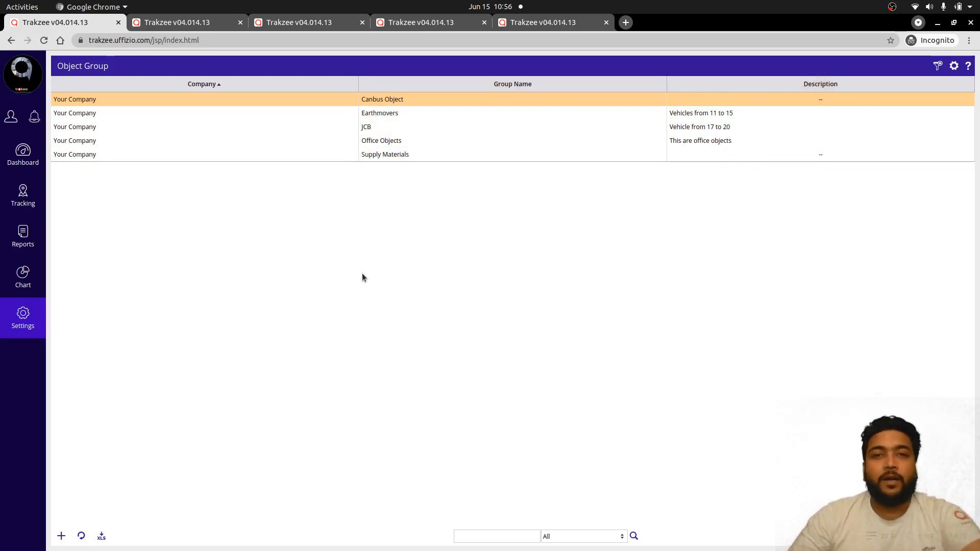
pyautogui.press('ctrl')
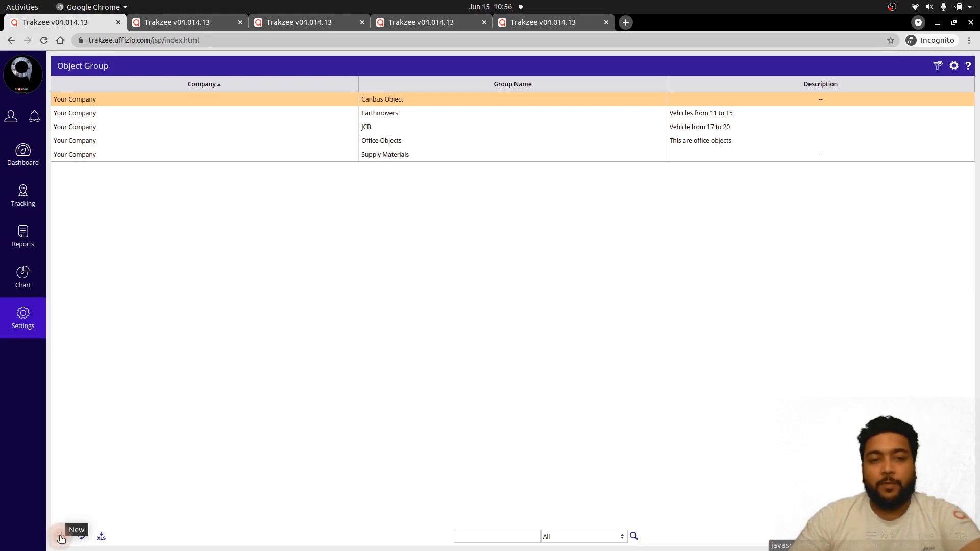
# Start a new object group for Your Company with the group name "Group", leaving the description blank.
pyautogui.click(200, 26)
pyautogui.press('ctrl')
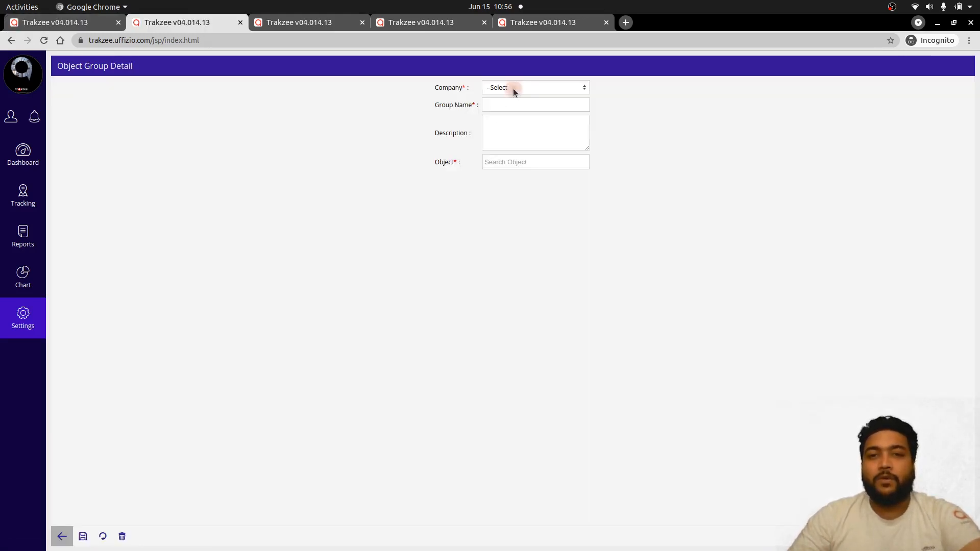
pyautogui.press('ctrl')
pyautogui.click(512, 89)
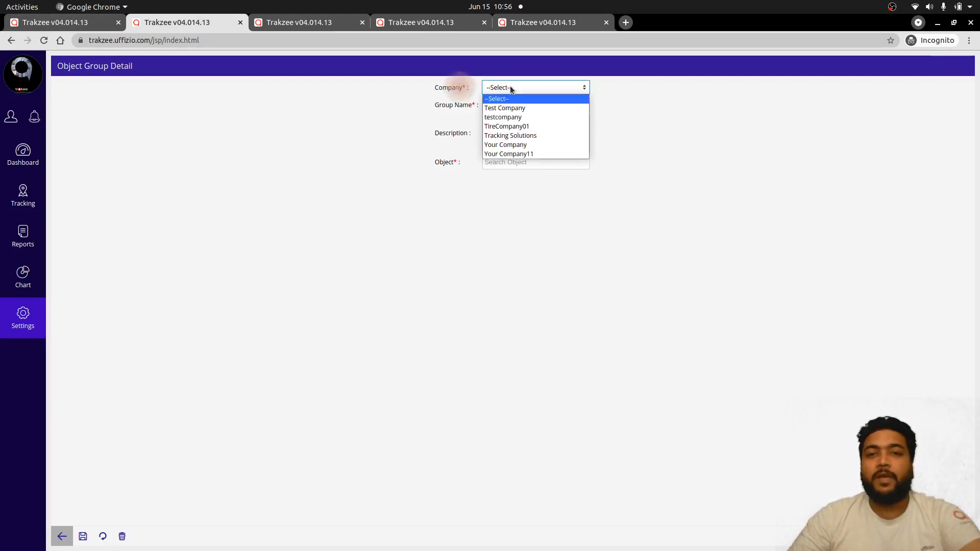
pyautogui.click(516, 145)
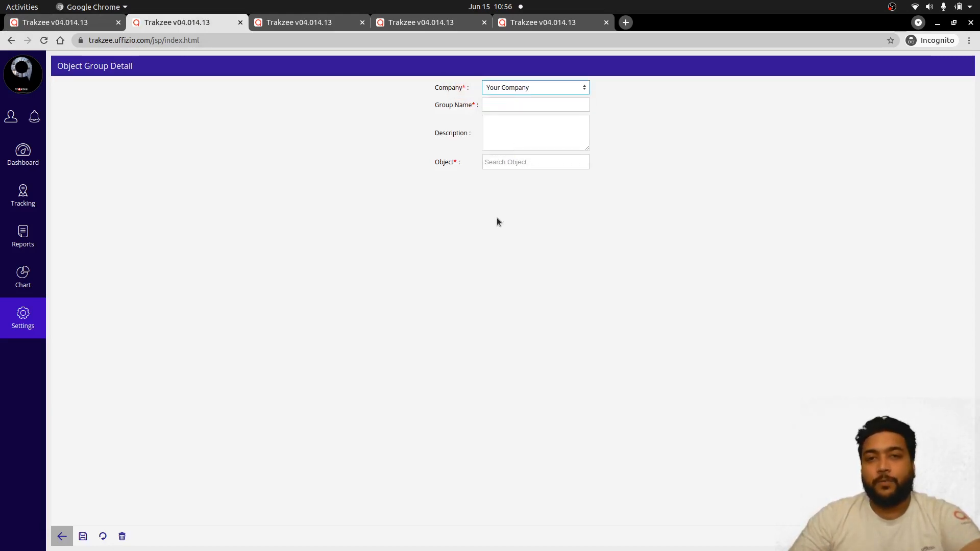
pyautogui.click(510, 105)
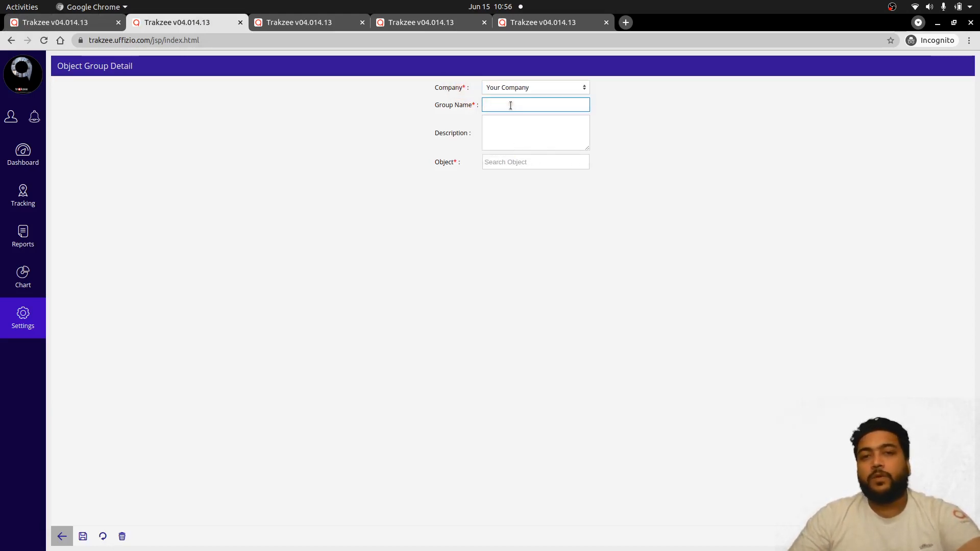
pyautogui.press('ctrl')
pyautogui.write('Group')
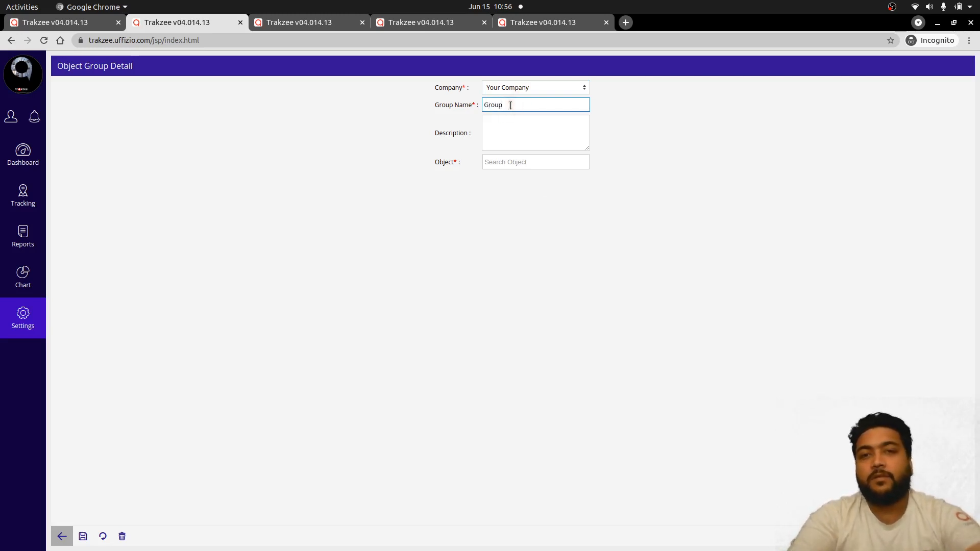
pyautogui.click(508, 134)
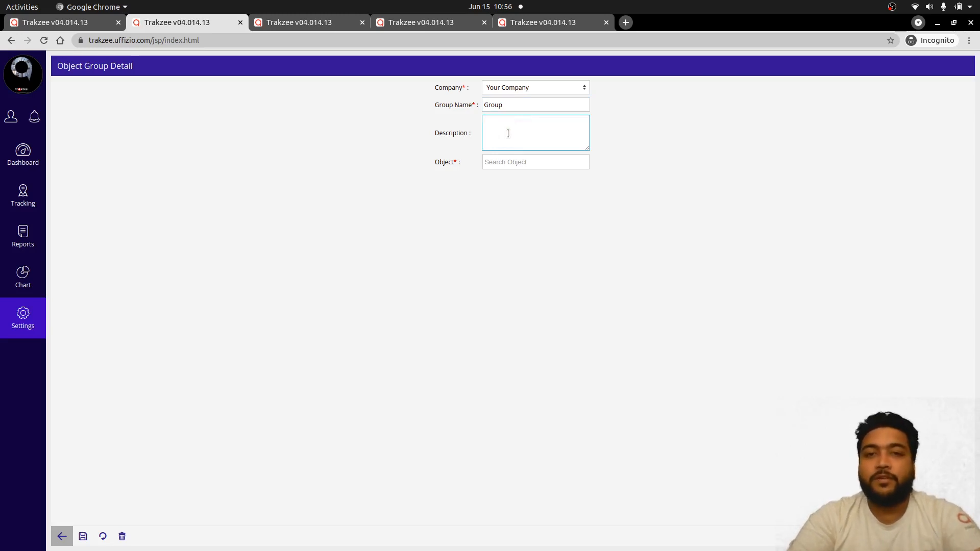
pyautogui.click(508, 133)
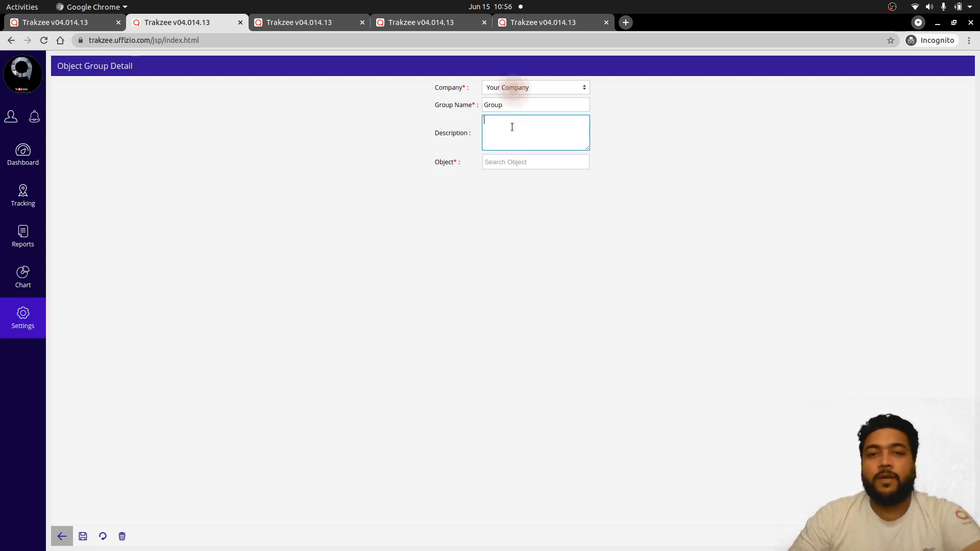
# Assign vehicles 13, 20, 24, 25, 28 and 36 as the objects of the new group.
pyautogui.click(516, 163)
pyautogui.scroll(-5, 513, 245)
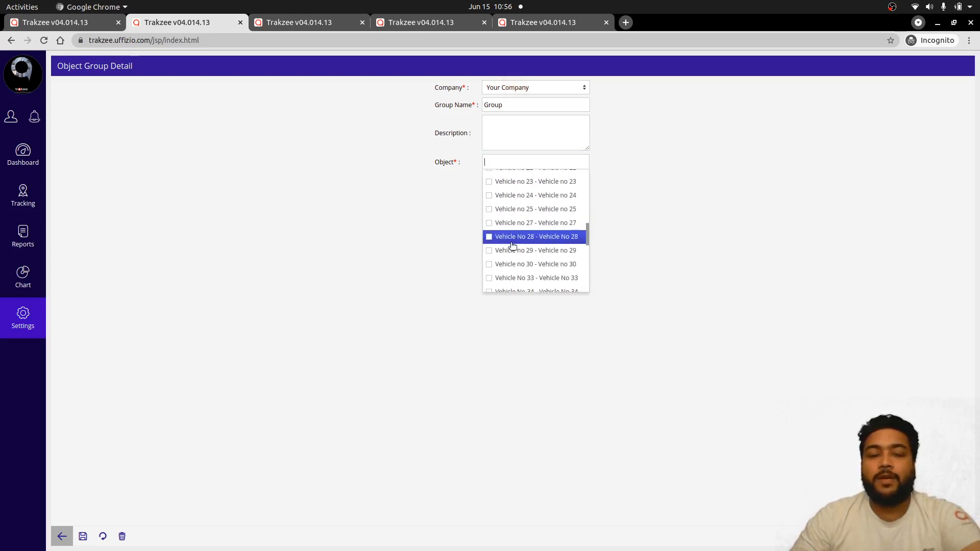
pyautogui.scroll(5, 513, 246)
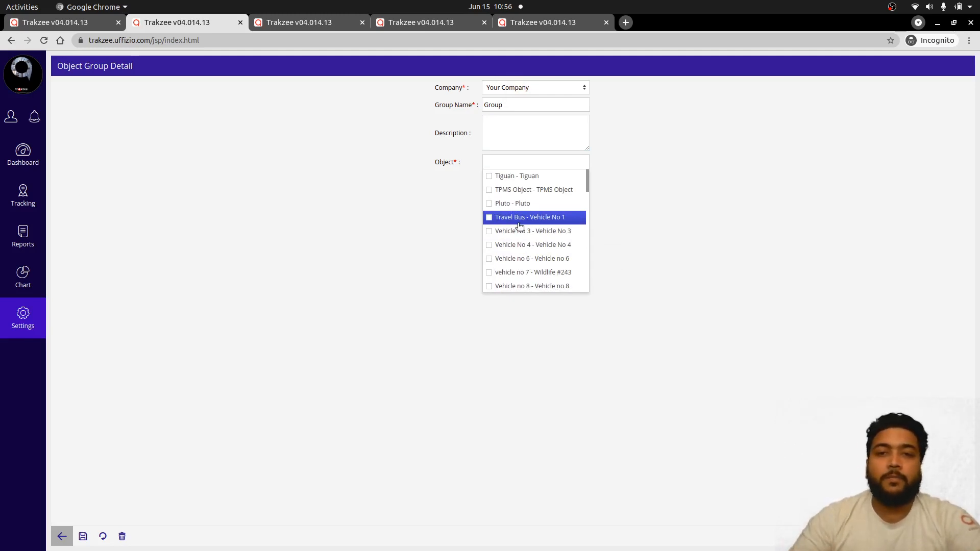
pyautogui.scroll(-3, 518, 230)
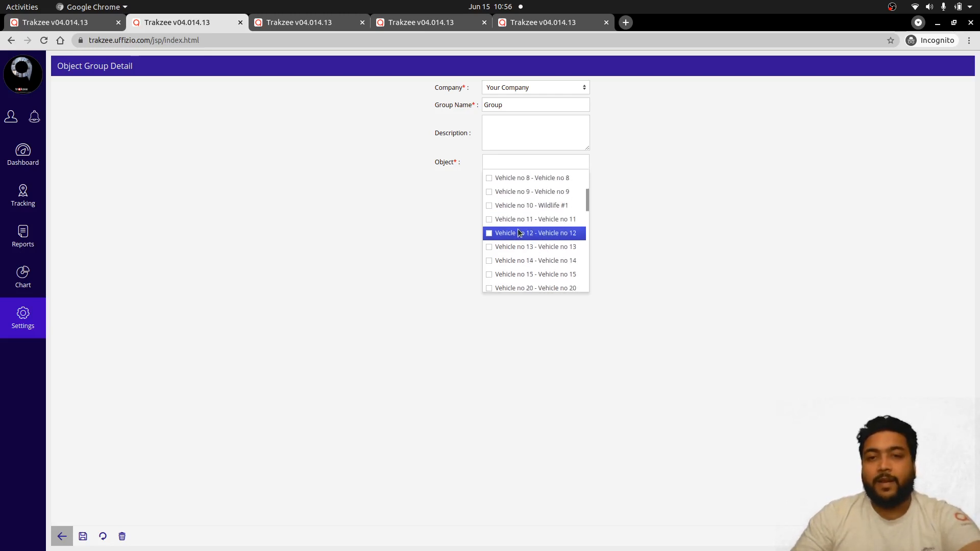
pyautogui.click(489, 221)
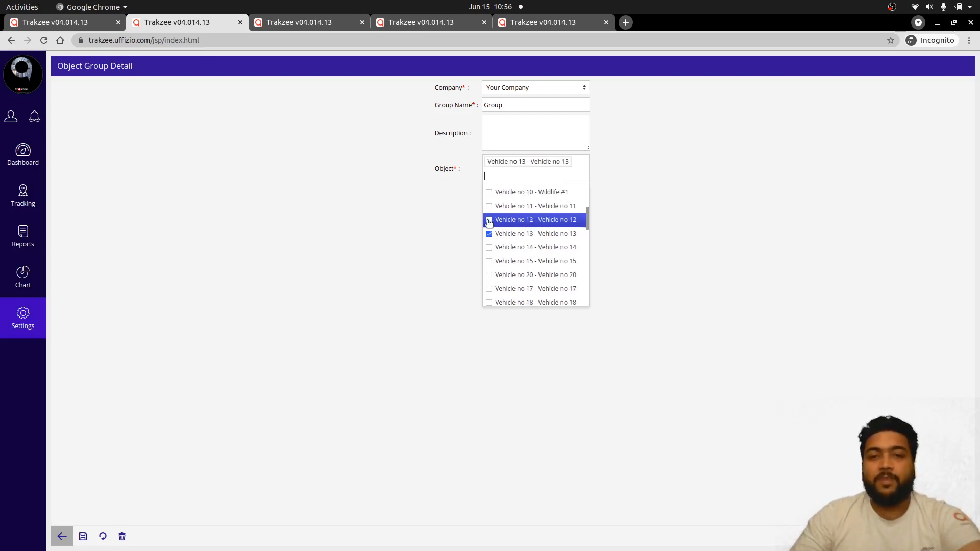
pyautogui.click(489, 275)
pyautogui.scroll(-4, 489, 271)
pyautogui.click(489, 251)
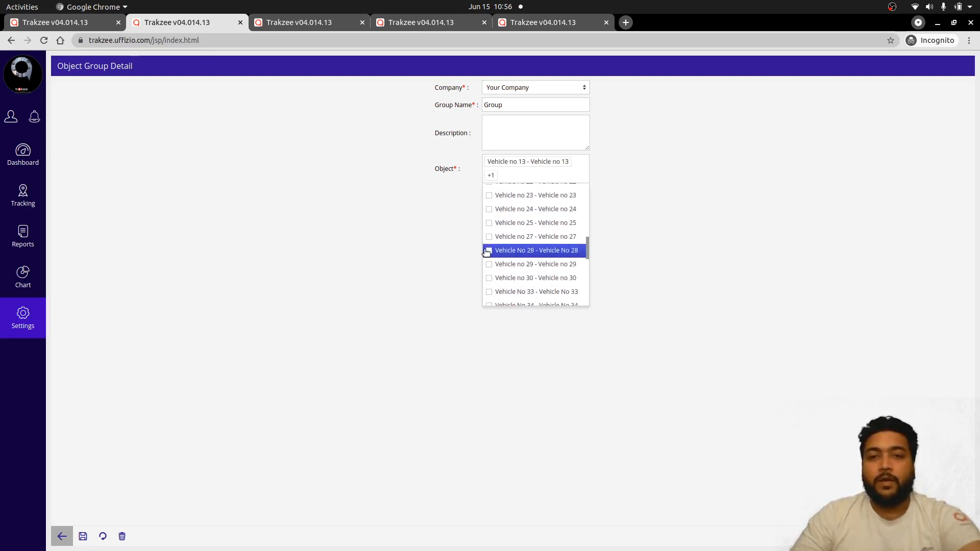
pyautogui.click(489, 223)
pyautogui.click(489, 208)
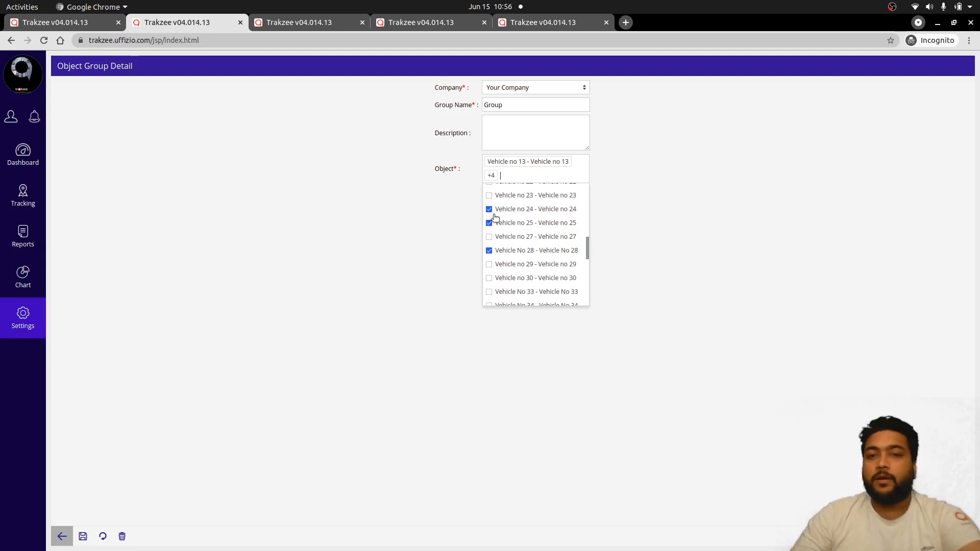
pyautogui.scroll(-5, 530, 237)
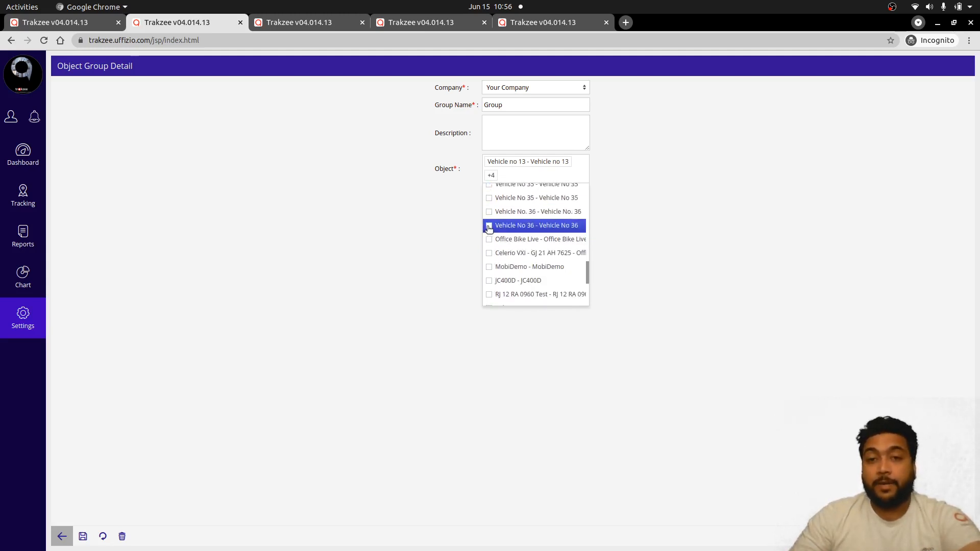
pyautogui.click(490, 226)
pyautogui.click(452, 245)
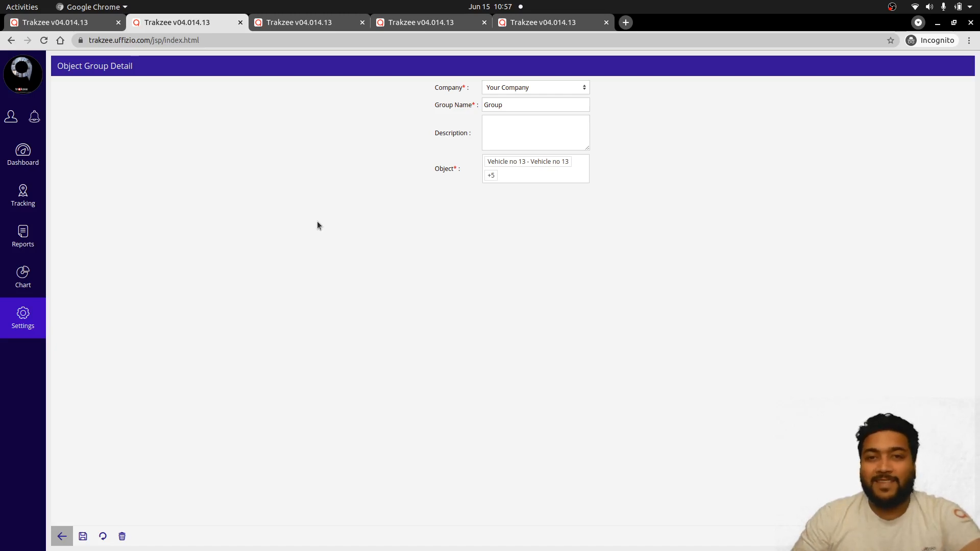
# Go to the live tracking page and filter its object list by the Office Objects group.
pyautogui.click(320, 20)
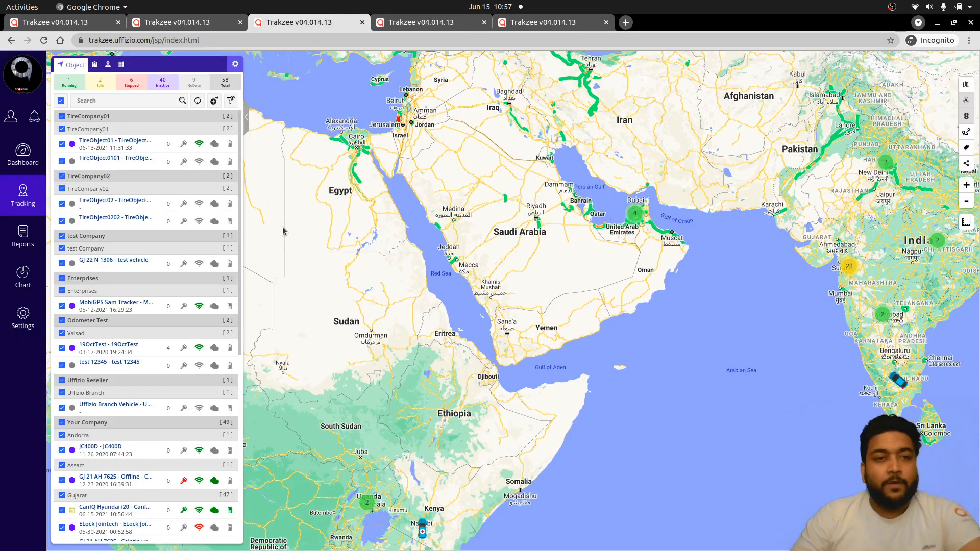
pyautogui.click(20, 197)
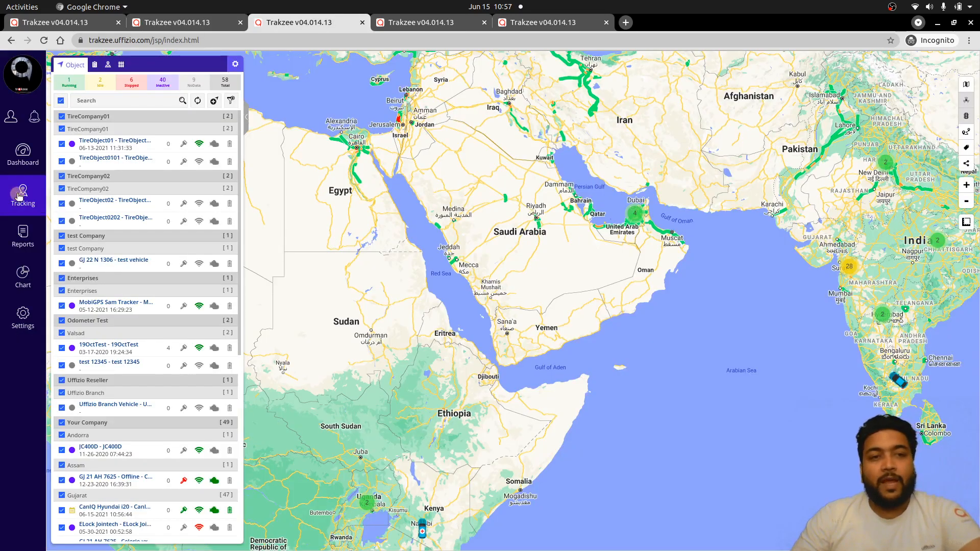
pyautogui.click(231, 100)
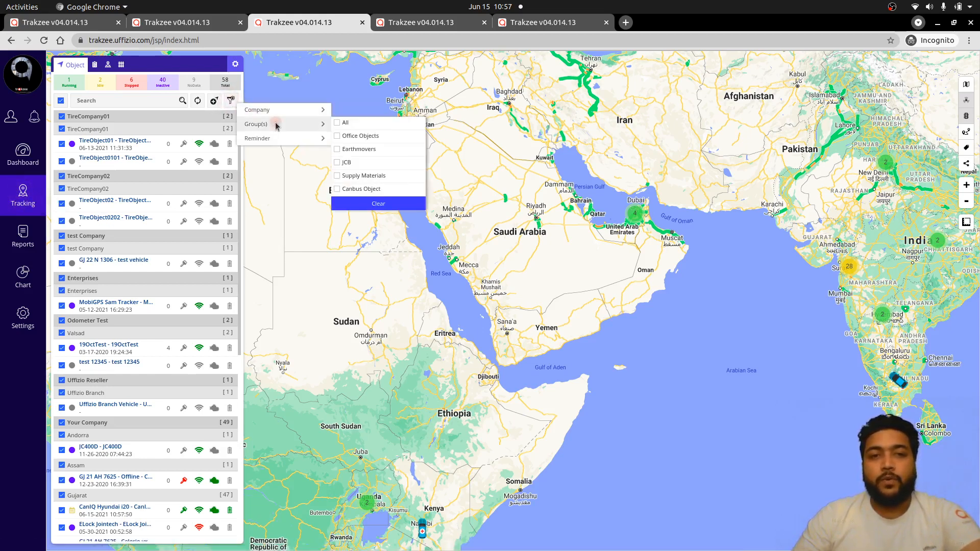
pyautogui.click(275, 123)
pyautogui.click(282, 126)
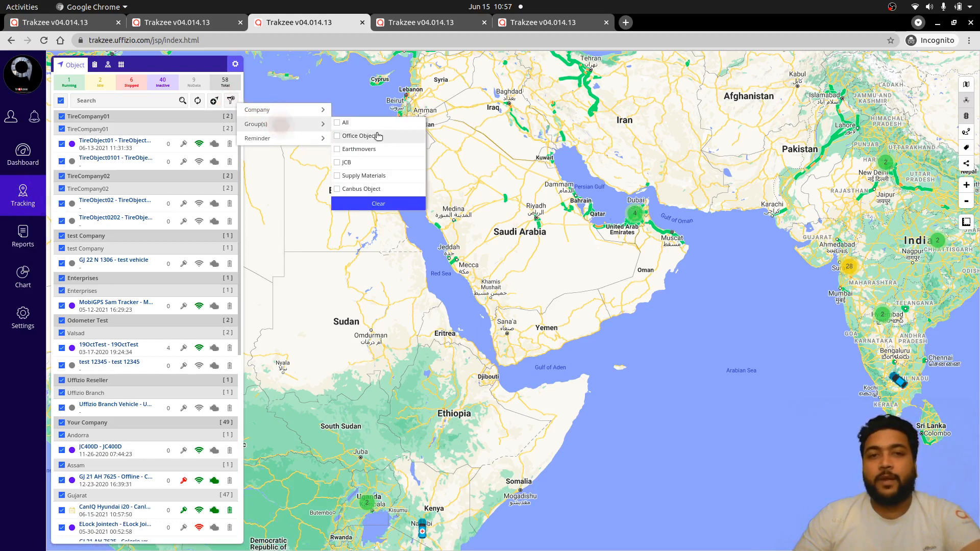
pyautogui.click(359, 134)
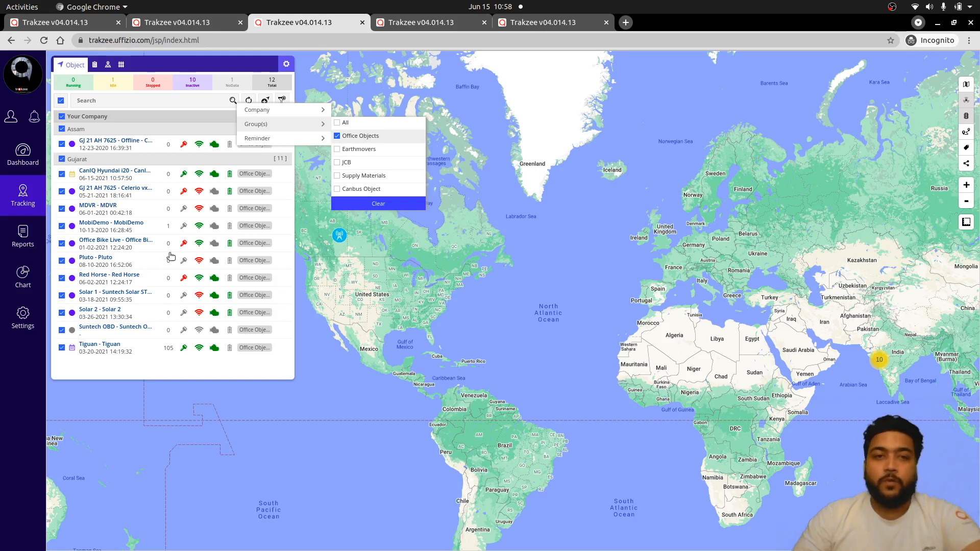
pyautogui.click(254, 193)
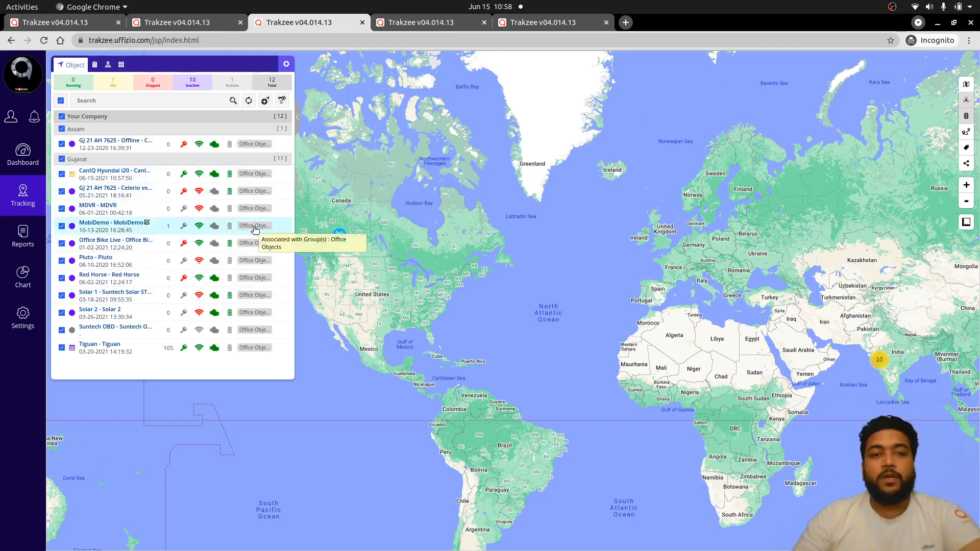
# Add the JCB group to the tracking list's group filter alongside Office Objects.
pyautogui.click(282, 100)
pyautogui.moveTo(342, 125)
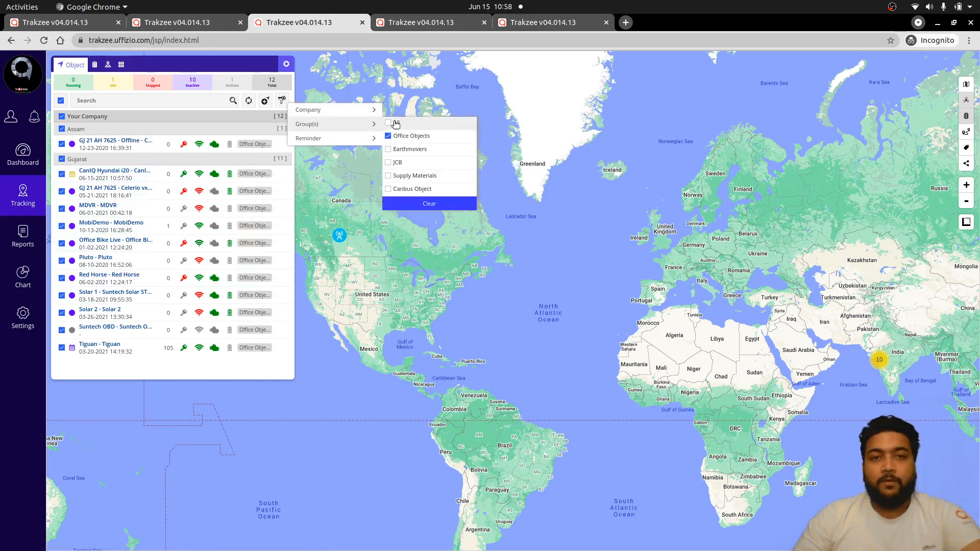
pyautogui.click(390, 164)
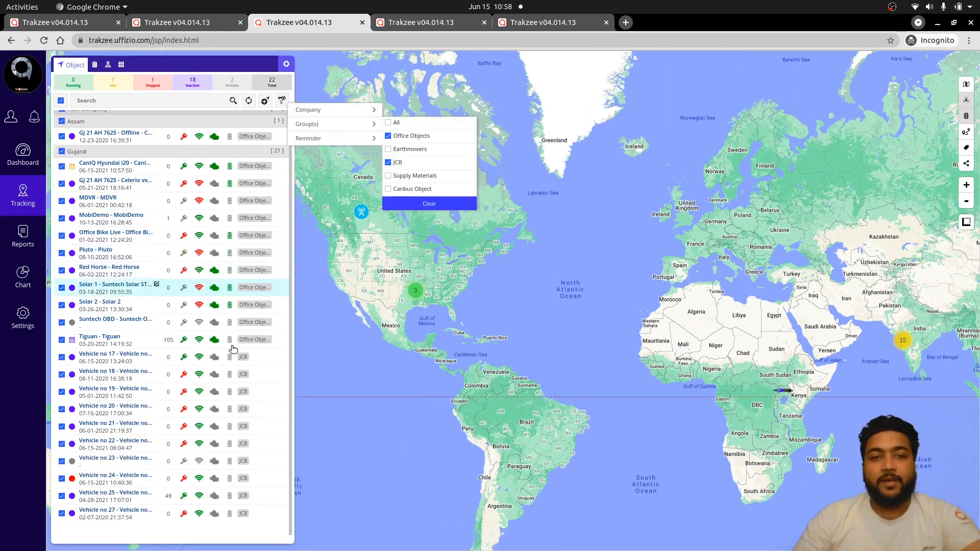
pyautogui.click(235, 382)
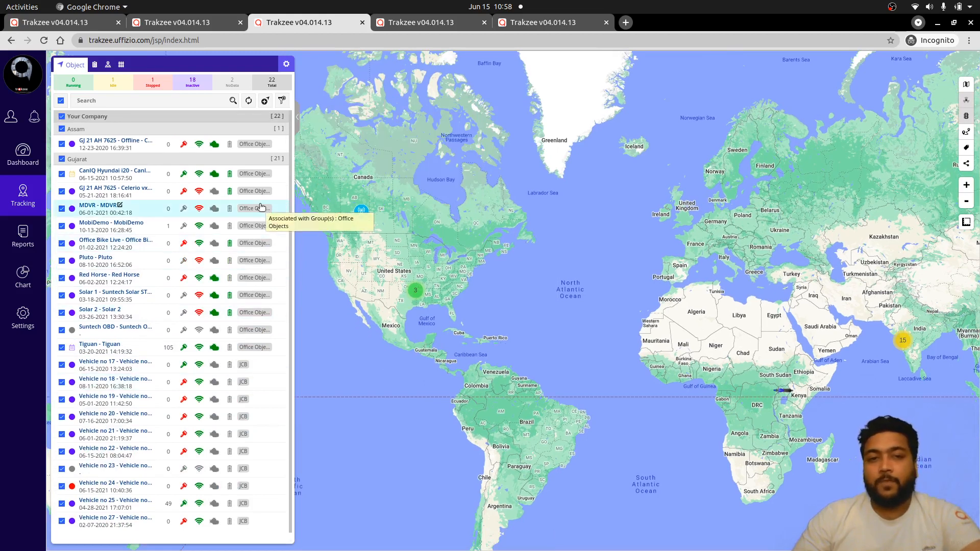
# Clear the group filter on the tracking object list.
pyautogui.click(281, 100)
pyautogui.moveTo(341, 124)
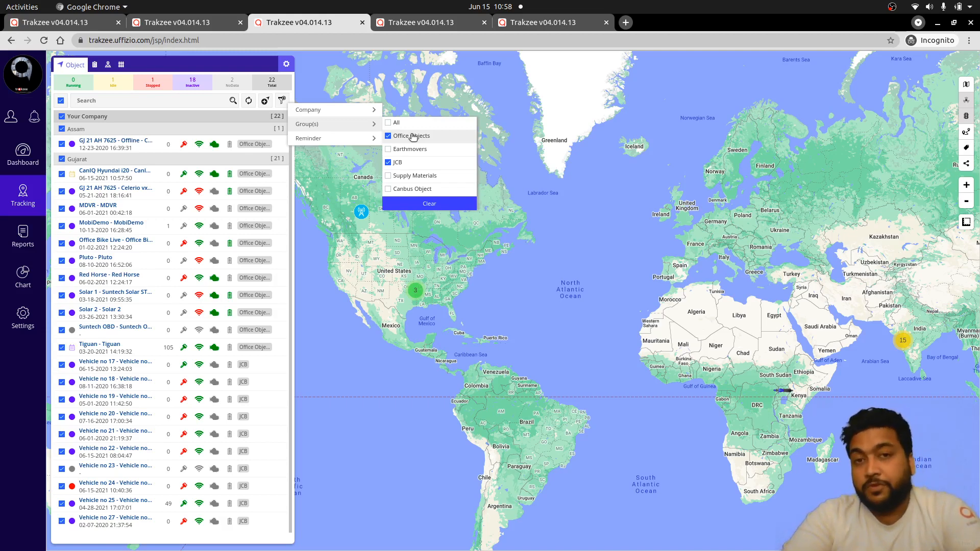
pyautogui.click(448, 203)
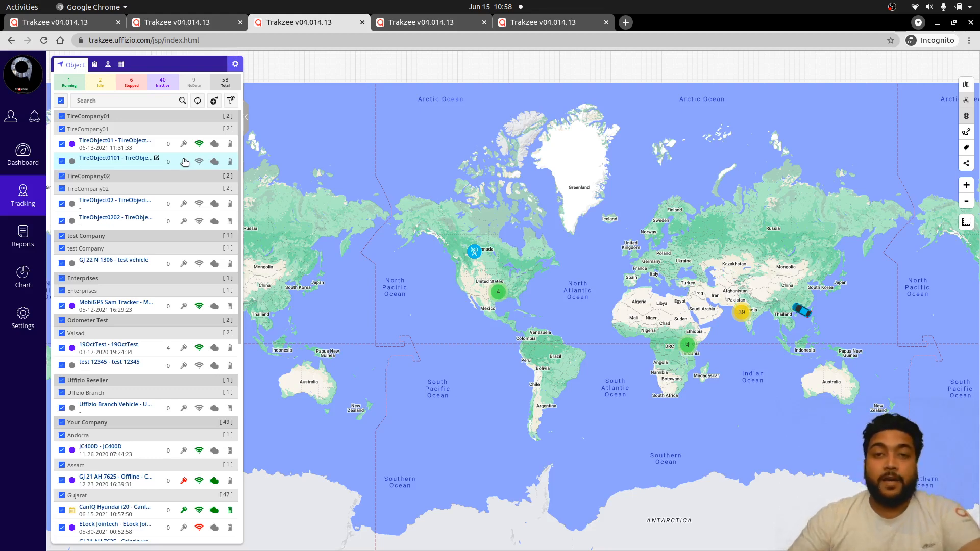
# Open the Travel report from the Activity reports.
pyautogui.click(417, 22)
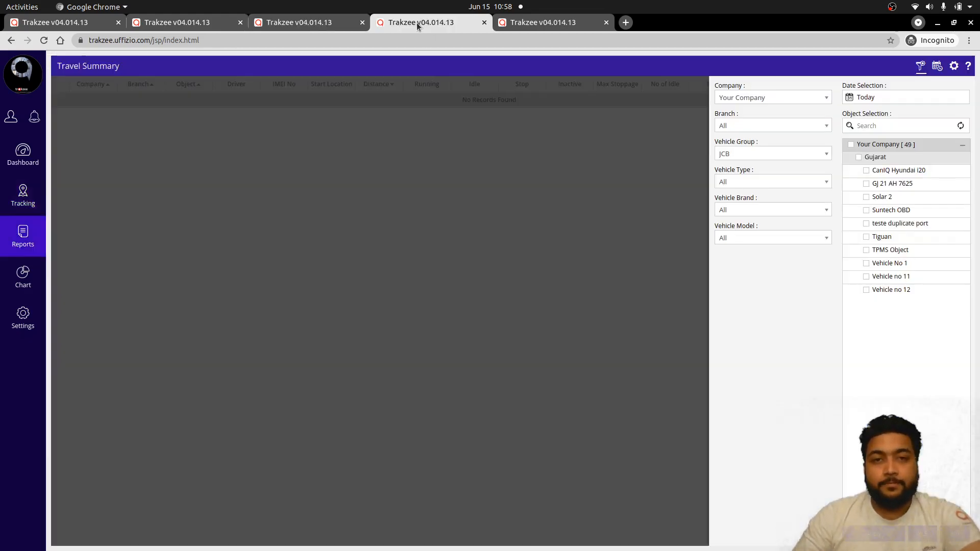
pyautogui.click(24, 247)
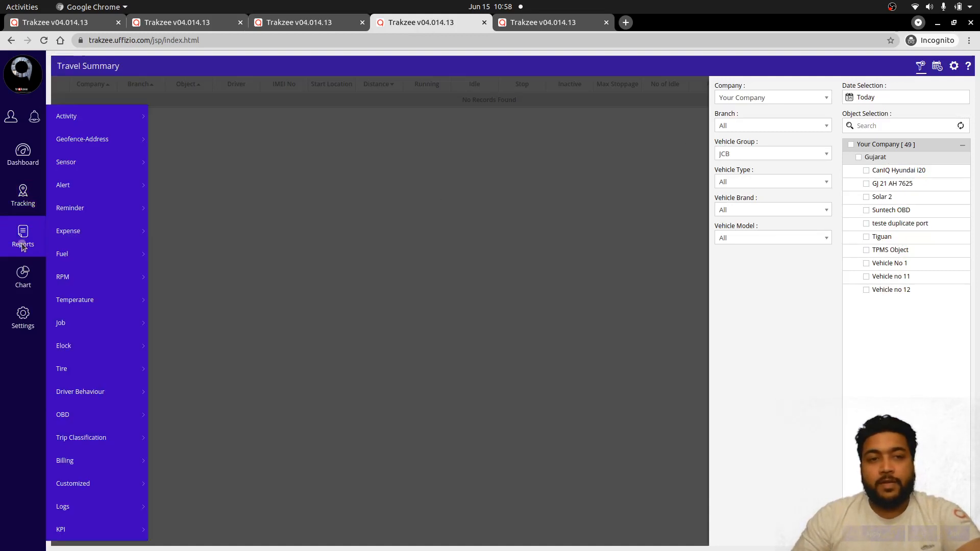
pyautogui.click(97, 121)
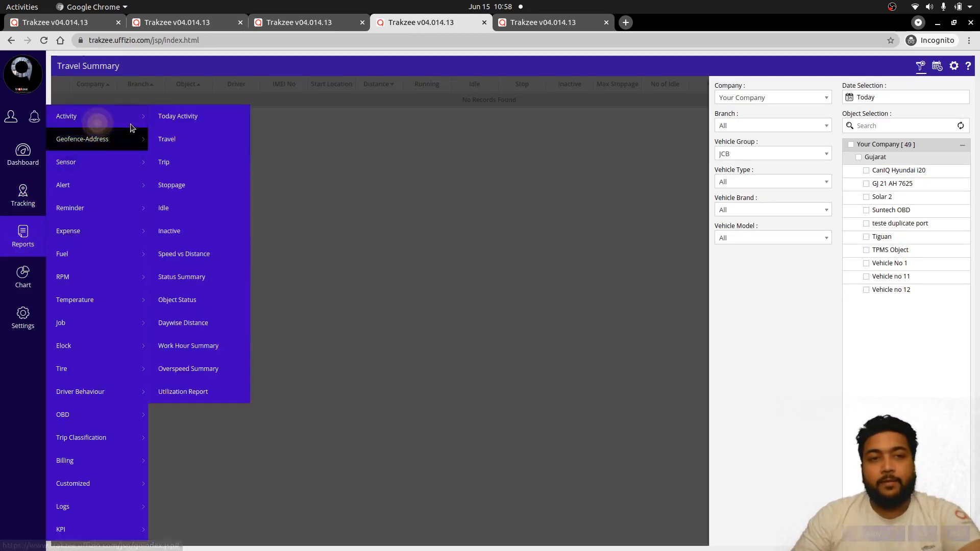
pyautogui.click(185, 136)
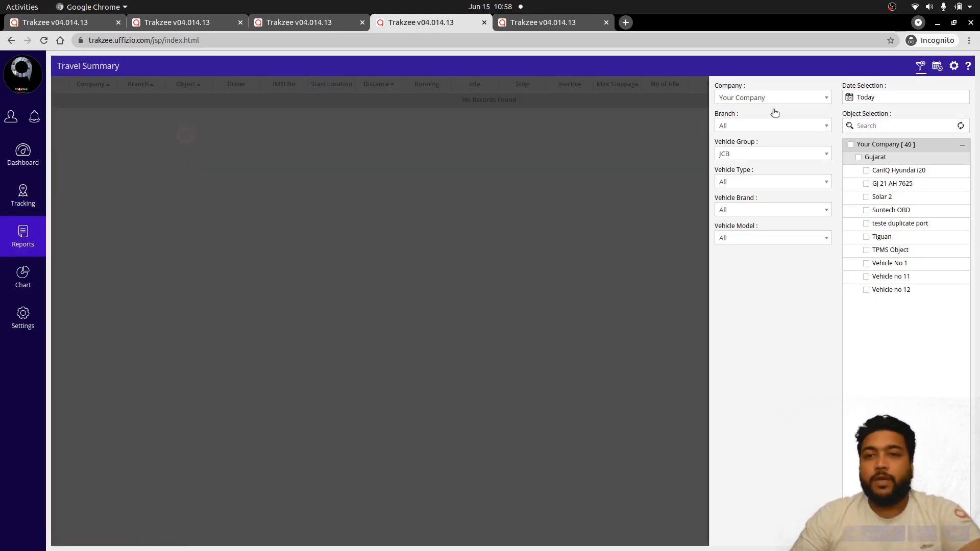
# Use the JCB vehicle group of Your Company as the report filter and view the Travel Summary results.
pyautogui.click(745, 155)
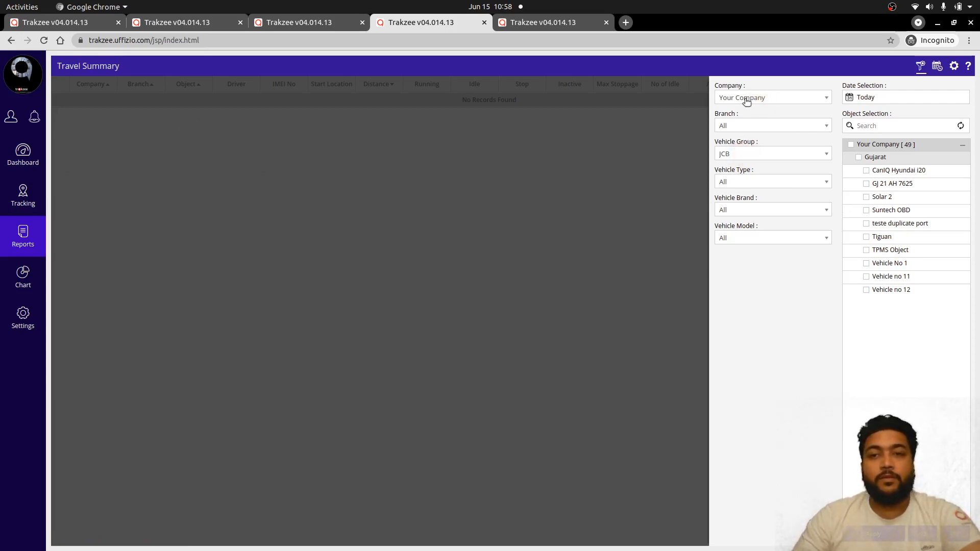
pyautogui.click(748, 153)
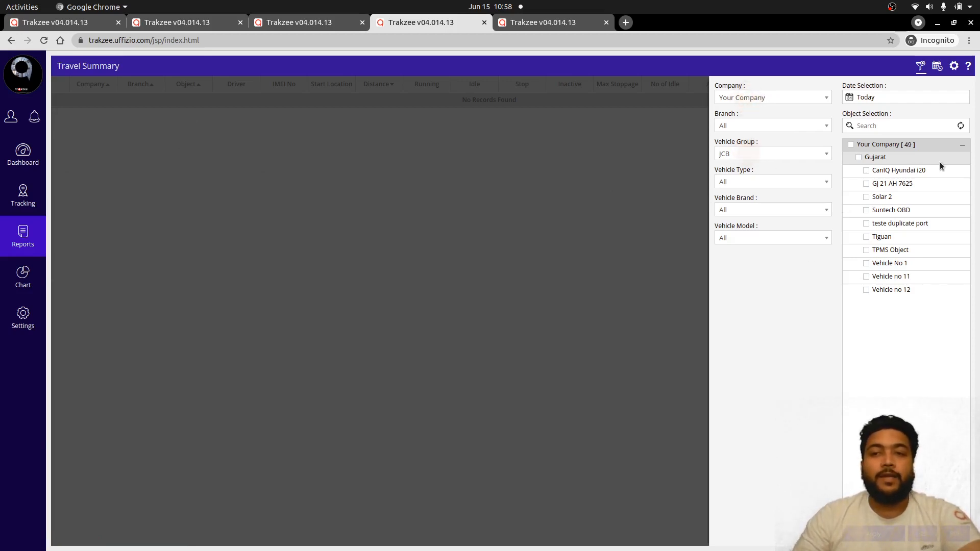
pyautogui.click(559, 24)
pyautogui.click(405, 336)
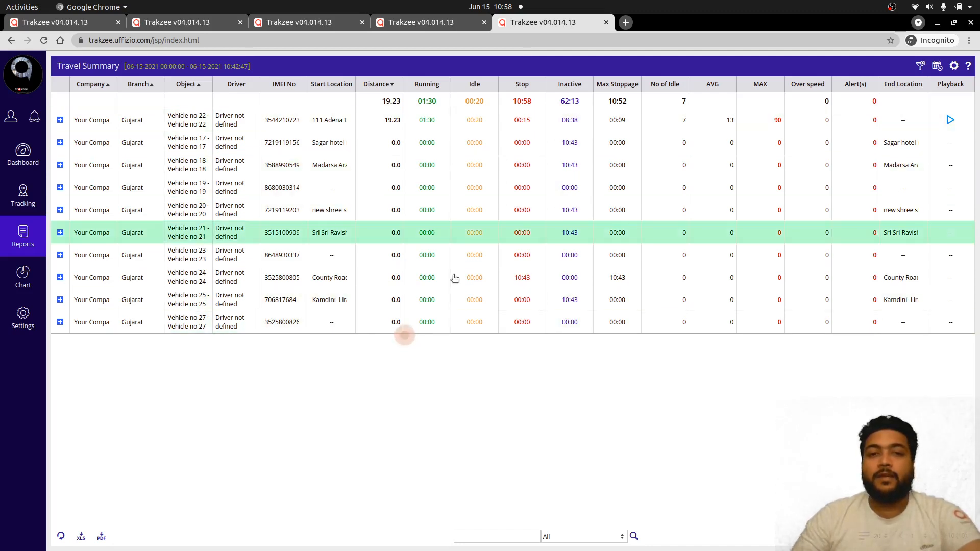